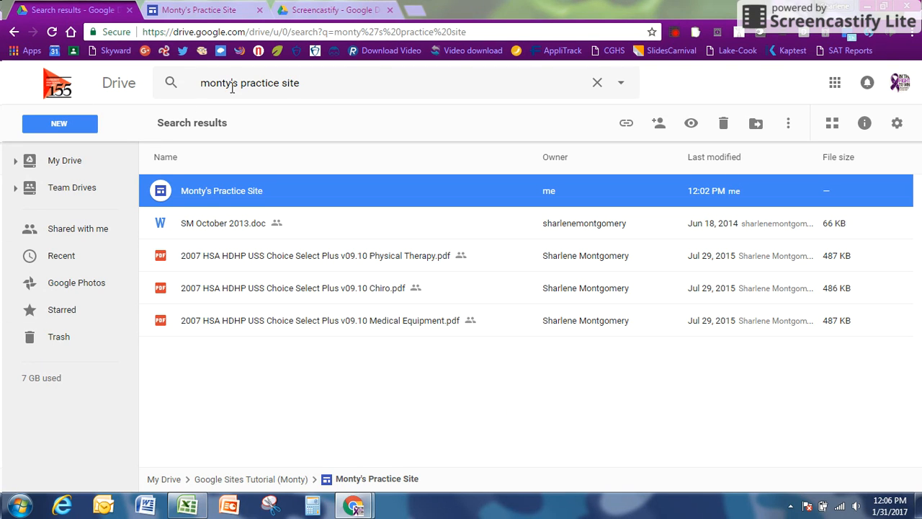
- Open the practice site from the Drive search results and close its duplicate browser tab
double_click(208, 191)
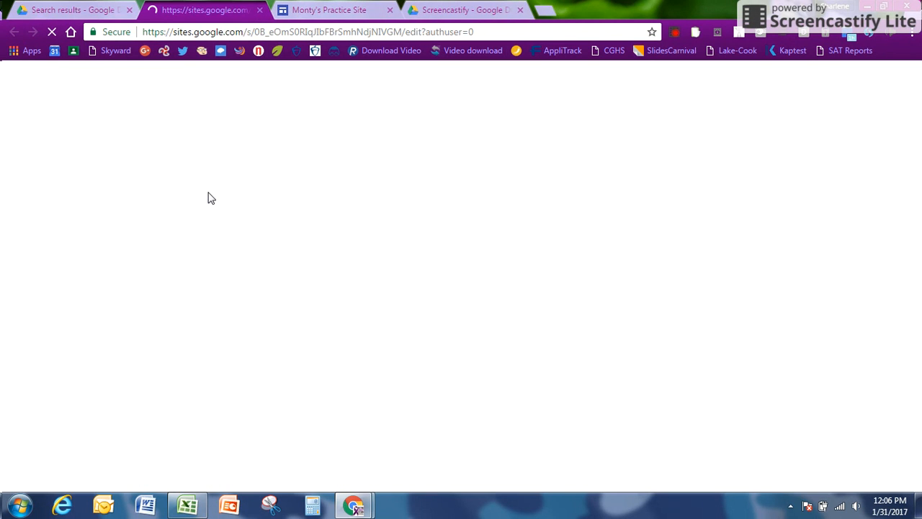
click(389, 9)
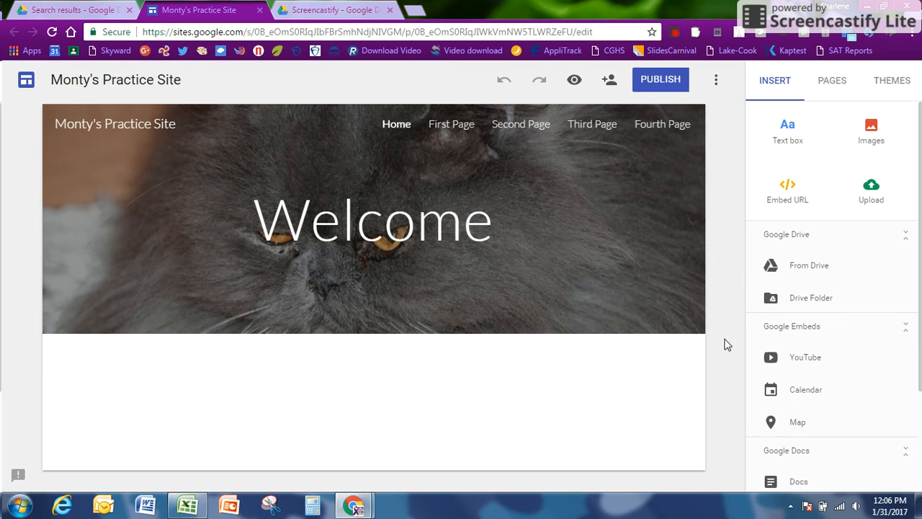
mouse_move(692, 304)
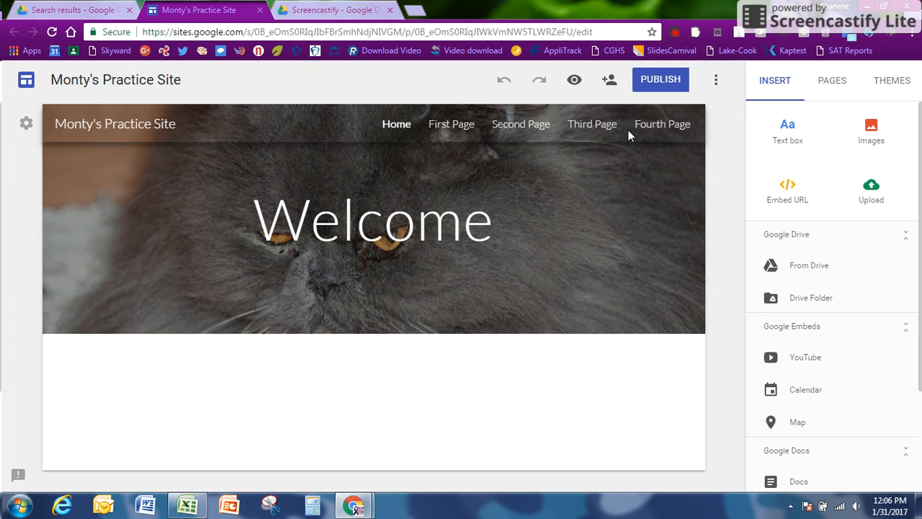
- Add a new page named "Subpage 1A" to the site and dismiss the recording notification
click(836, 81)
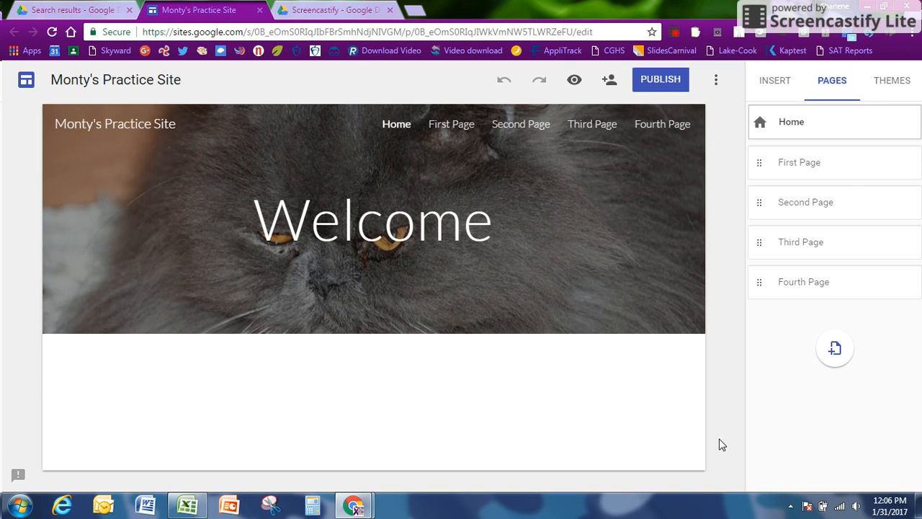
click(835, 348)
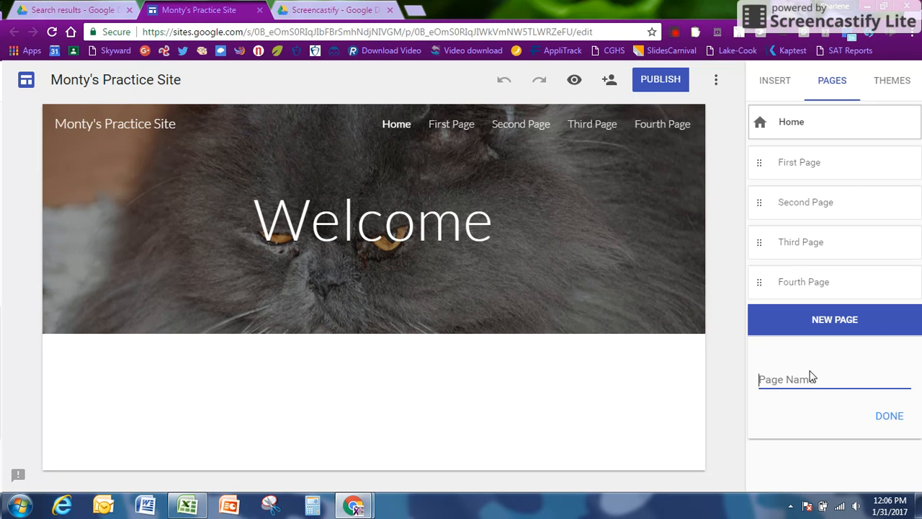
text(Subpage 1)
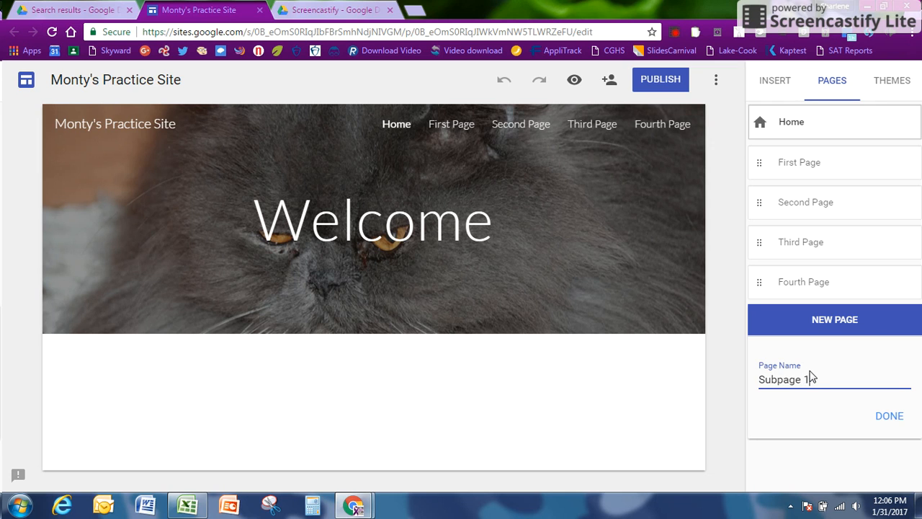
text(A)
click(889, 417)
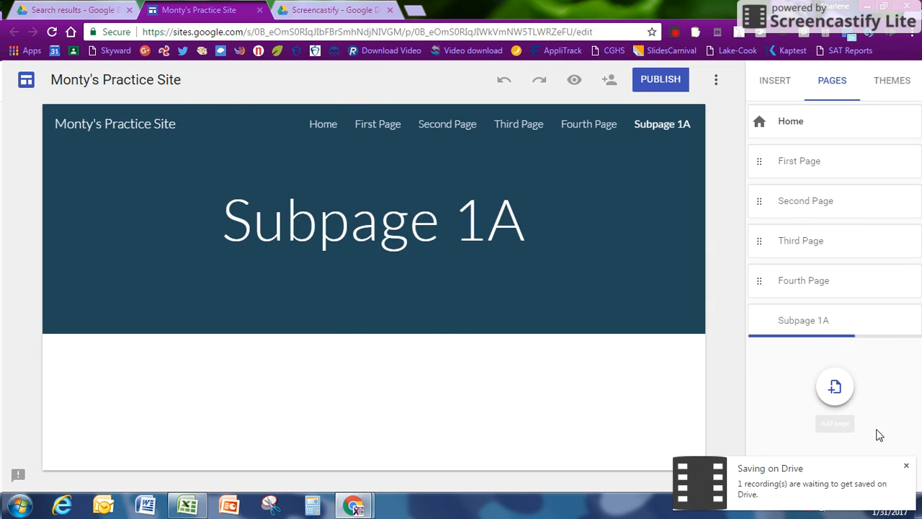
click(906, 467)
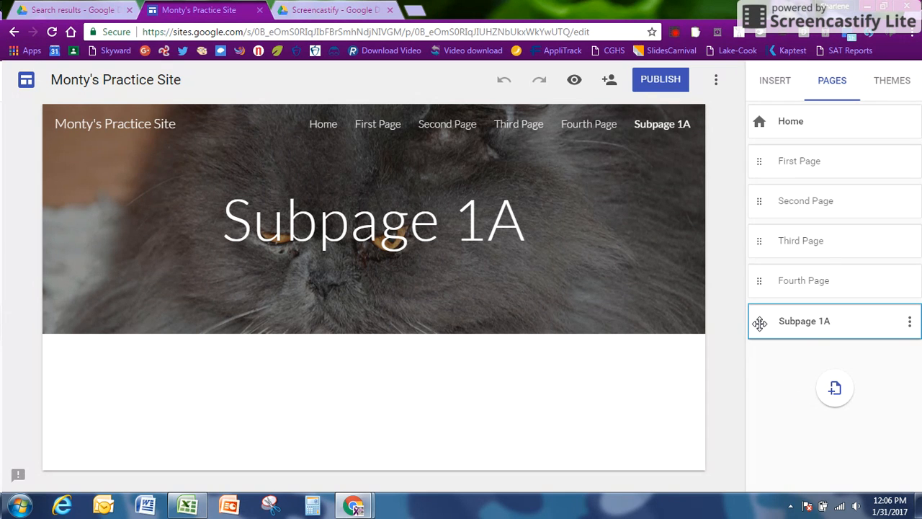
- Nest the Subpage 1A page under First Page in the site's page list
drag(760, 323, 771, 173)
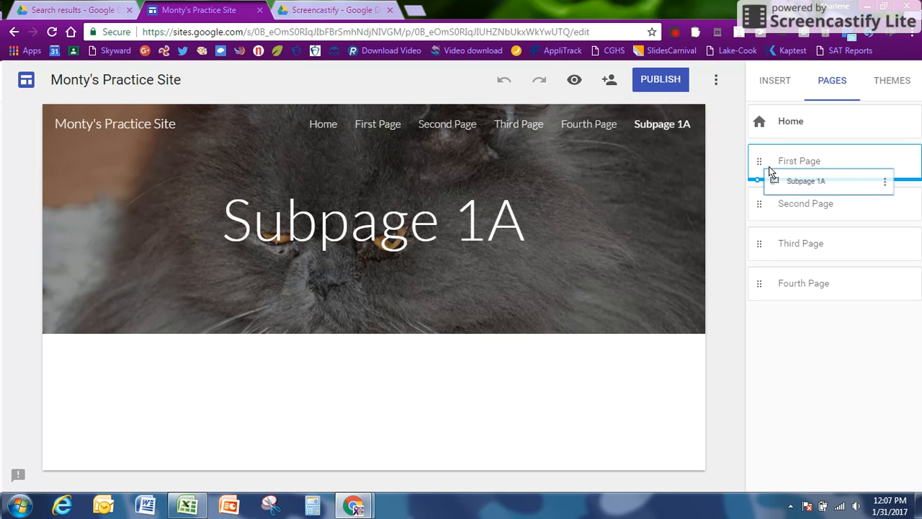
drag(770, 171, 810, 250)
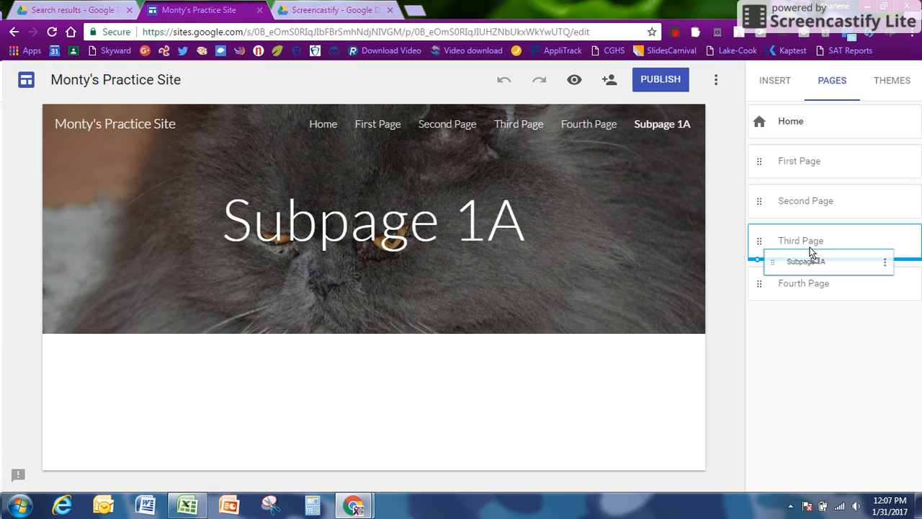
drag(810, 251, 791, 172)
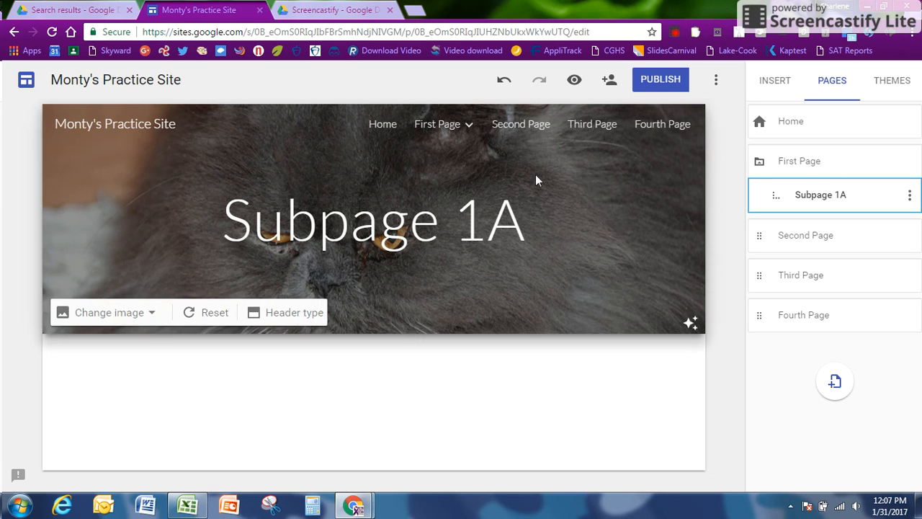
mouse_move(434, 129)
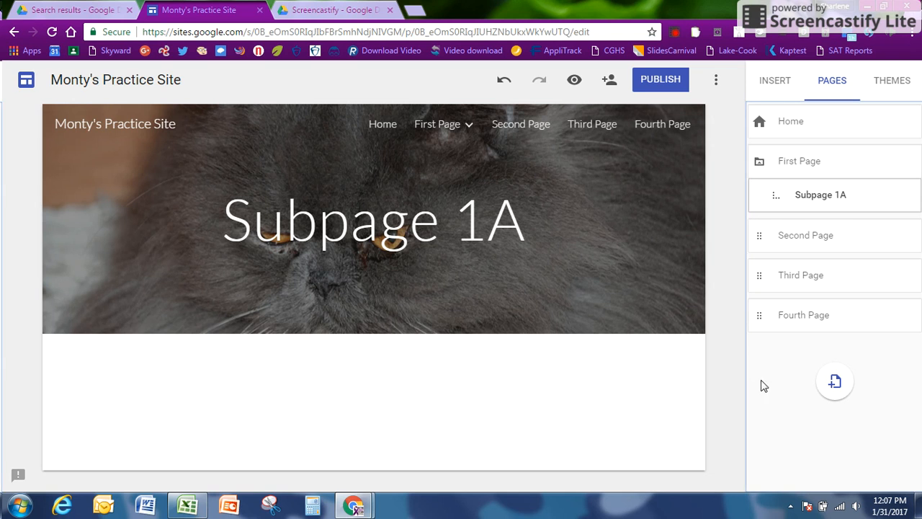
click(909, 197)
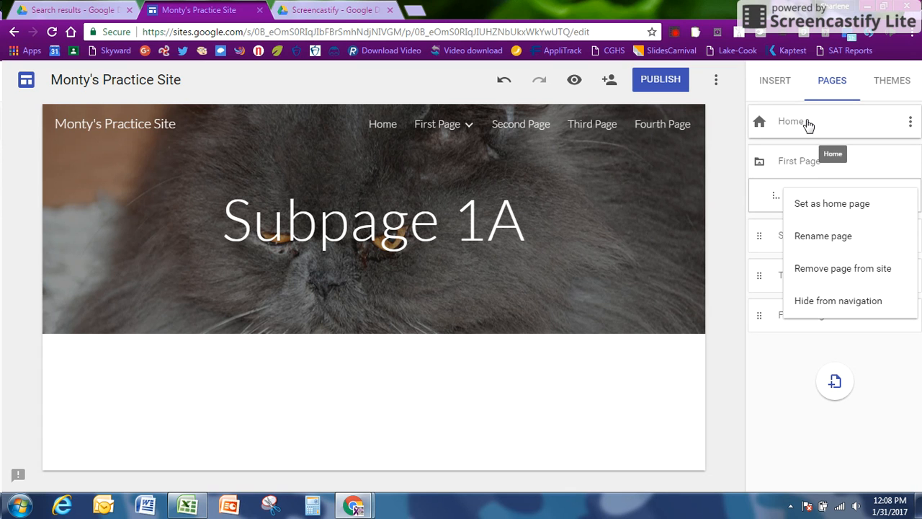
click(783, 448)
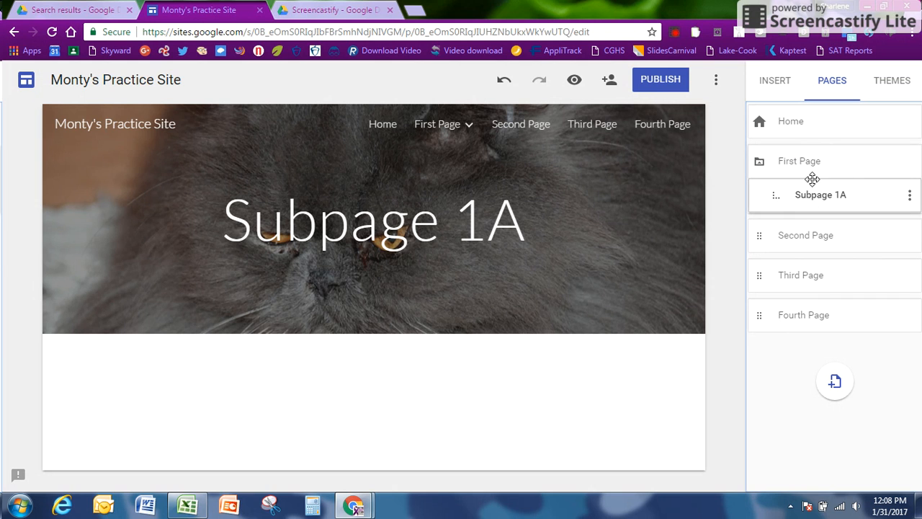
drag(824, 195, 793, 189)
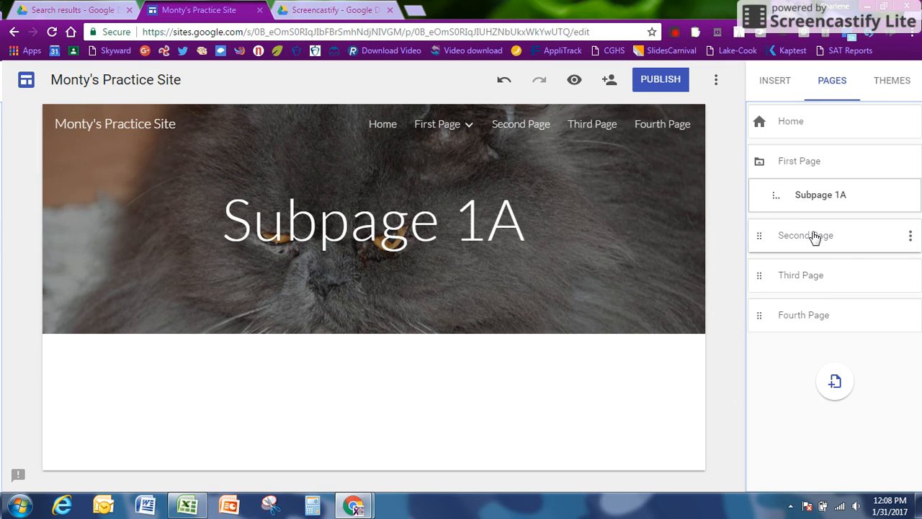
- Create a sub page named "Subapage 2A" under Second Page
click(912, 241)
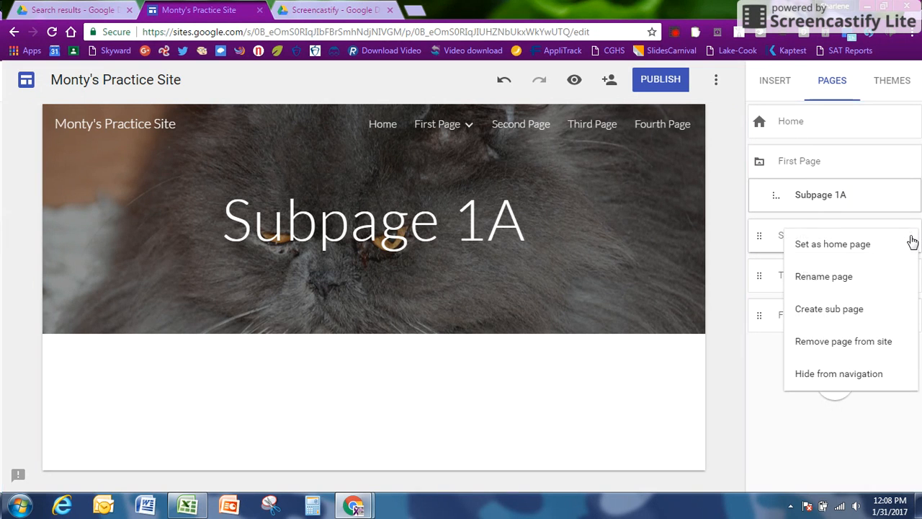
click(854, 309)
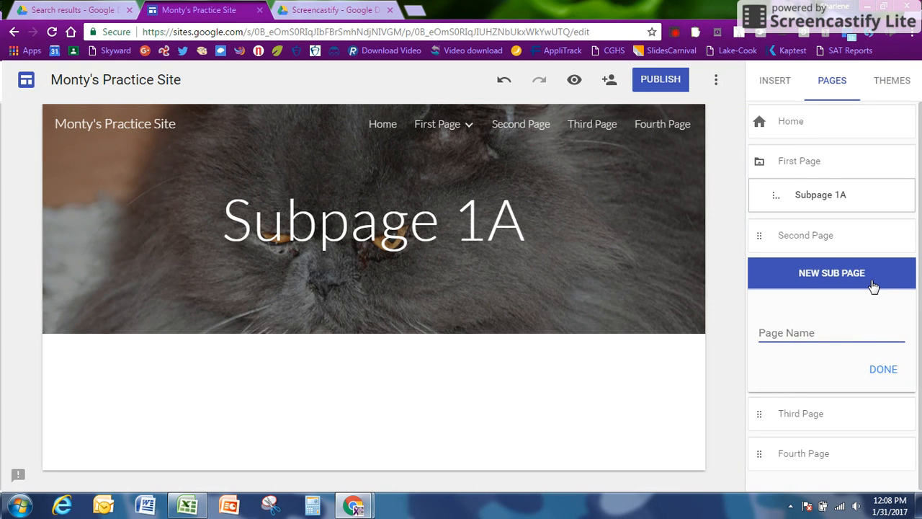
text(Subapage 2A)
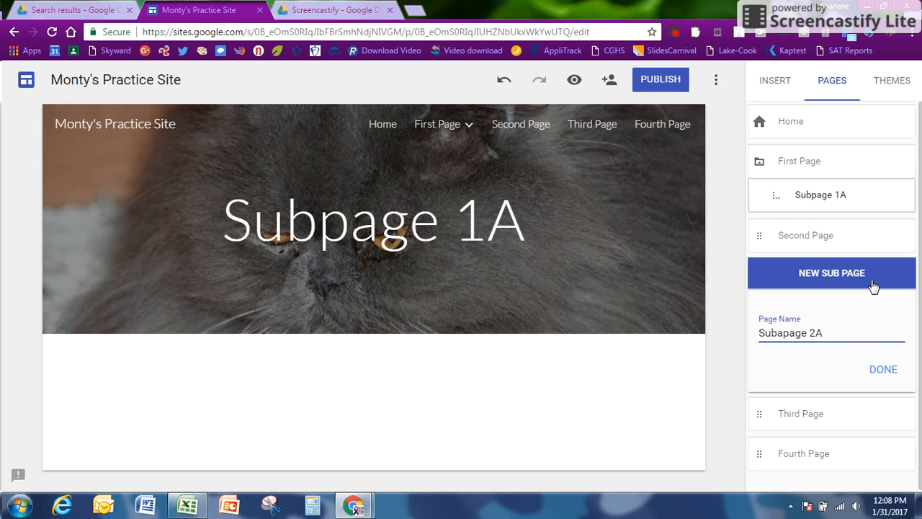
click(886, 371)
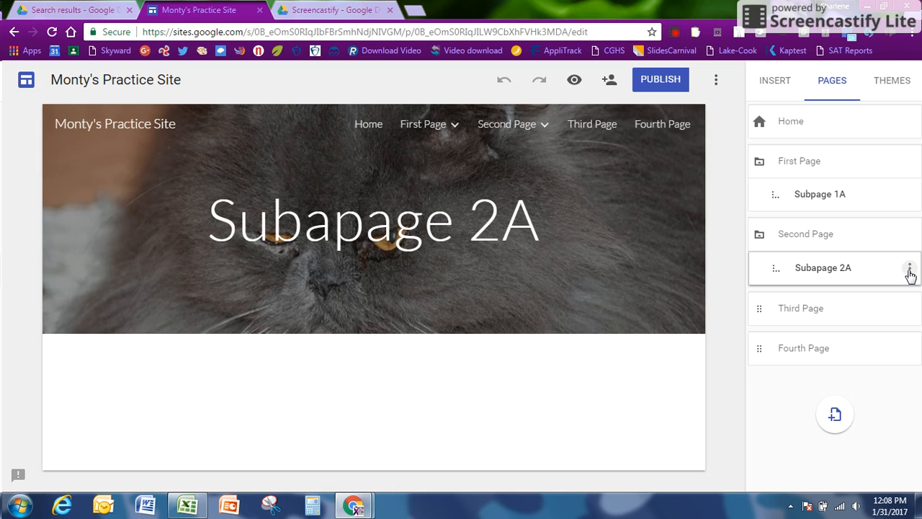
- Create another sub page named "Subpage 2B" under Second Page
click(908, 271)
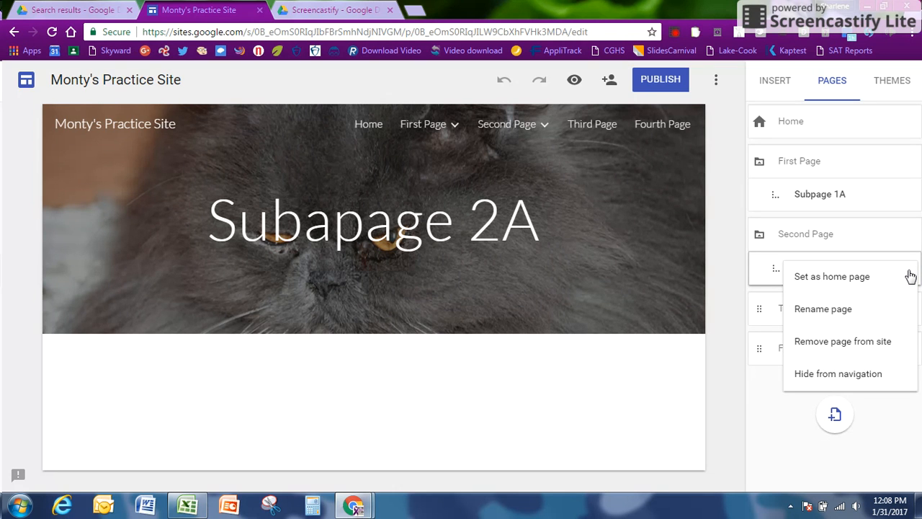
click(910, 235)
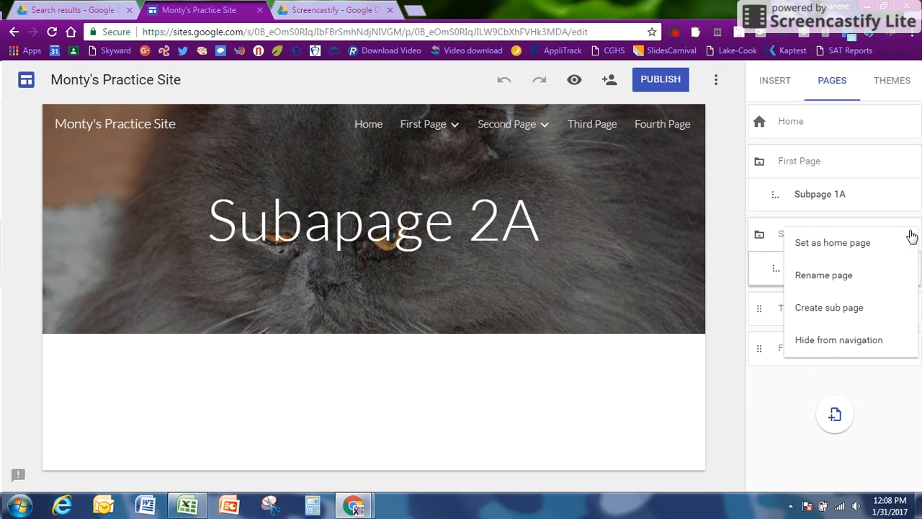
click(887, 309)
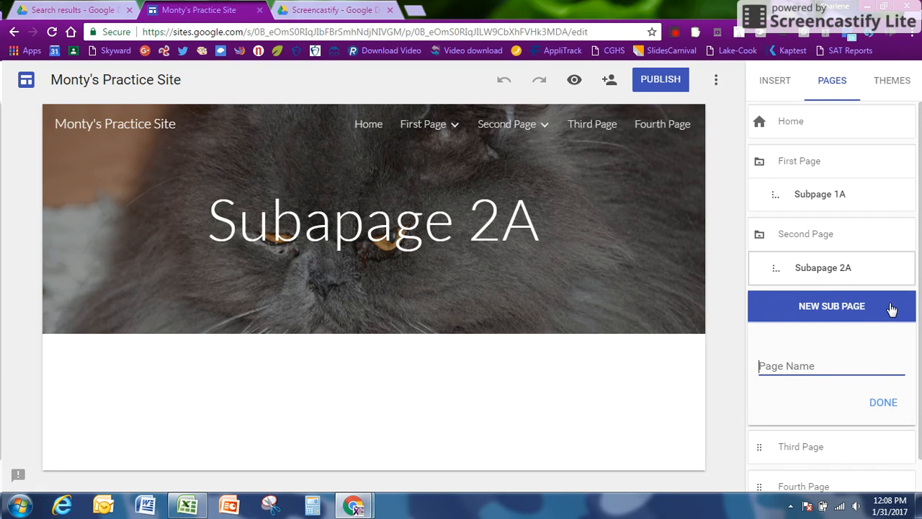
text(Subpage 2B)
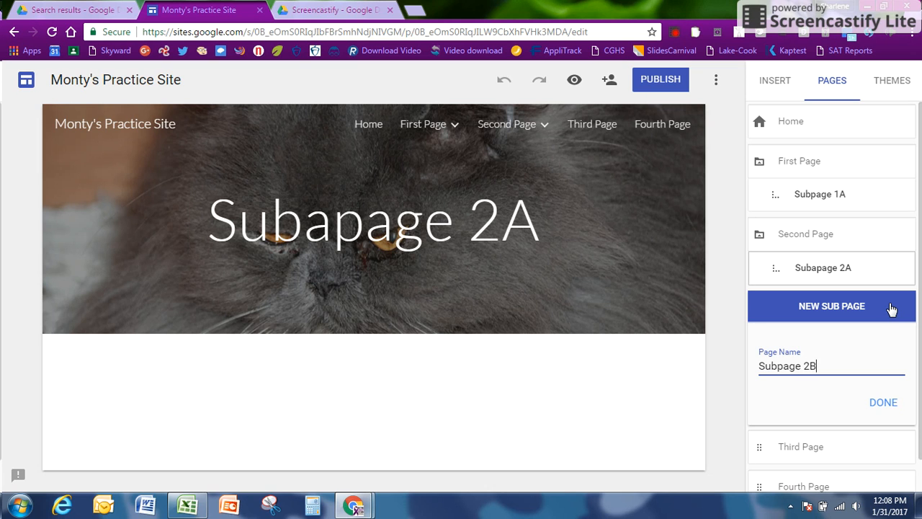
click(886, 402)
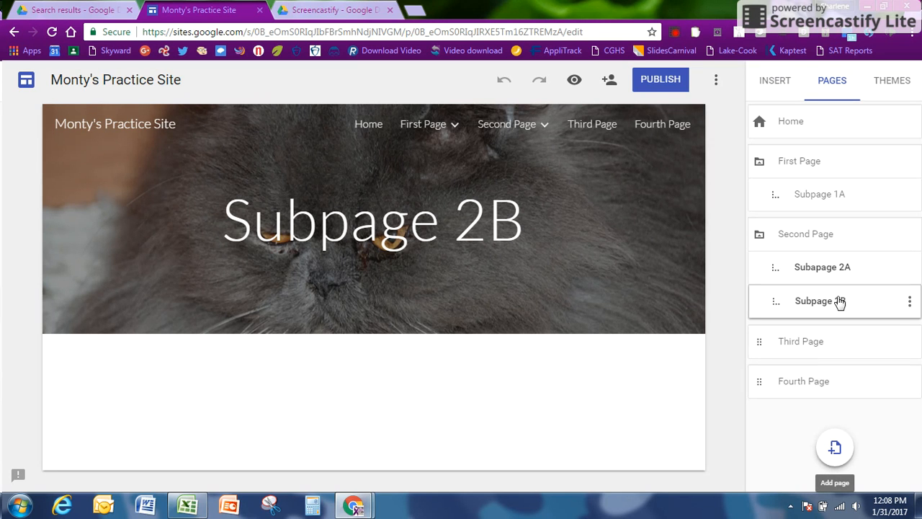
- Look through First Page, Second Page, Fourth Page and the sub pages to compare their headers
drag(837, 300, 867, 301)
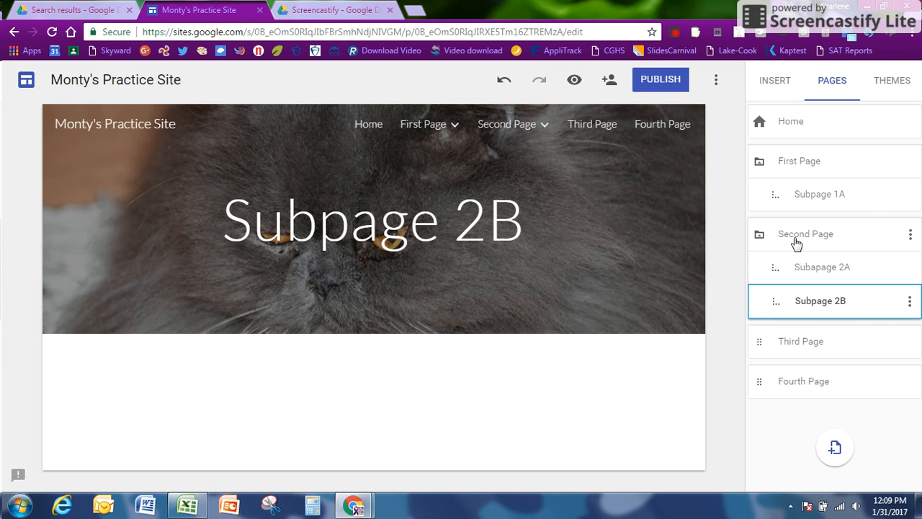
click(805, 168)
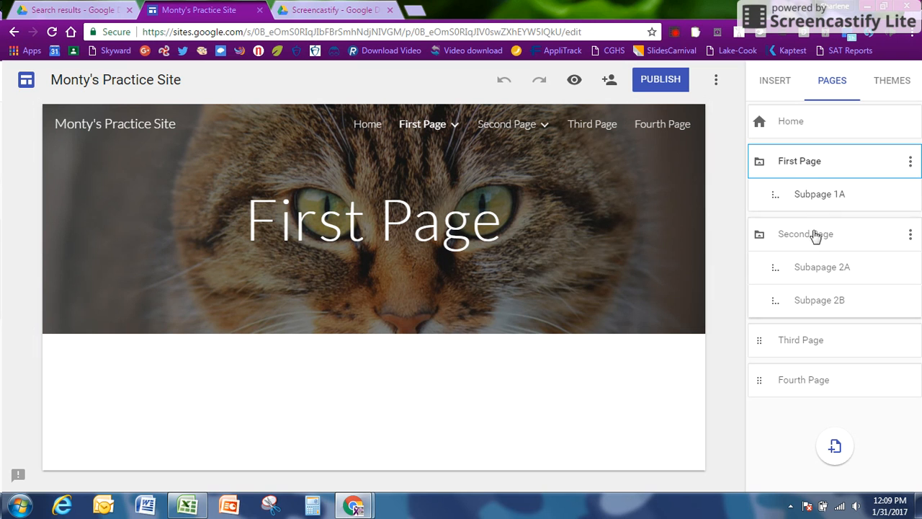
click(814, 196)
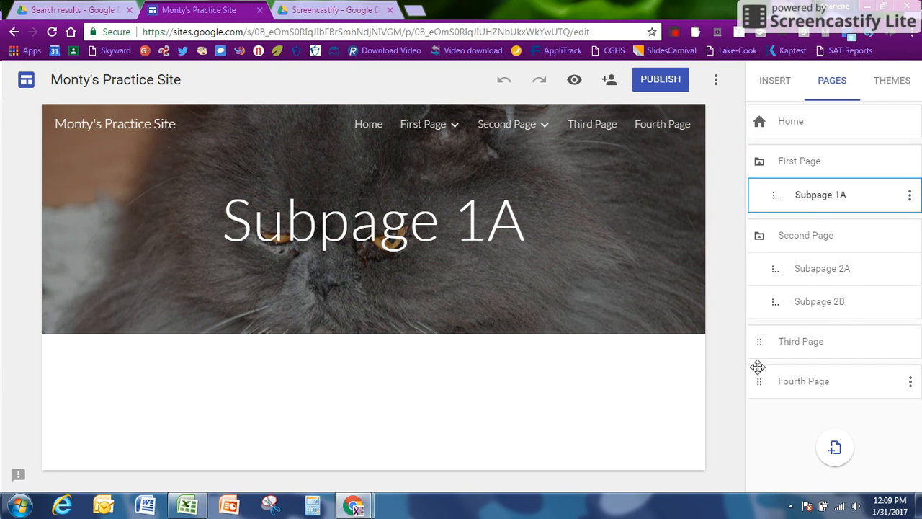
click(833, 238)
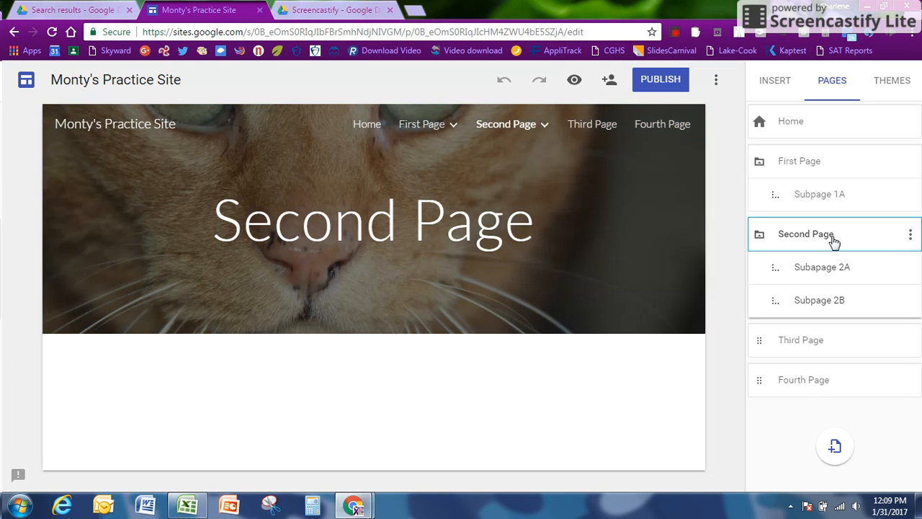
click(832, 269)
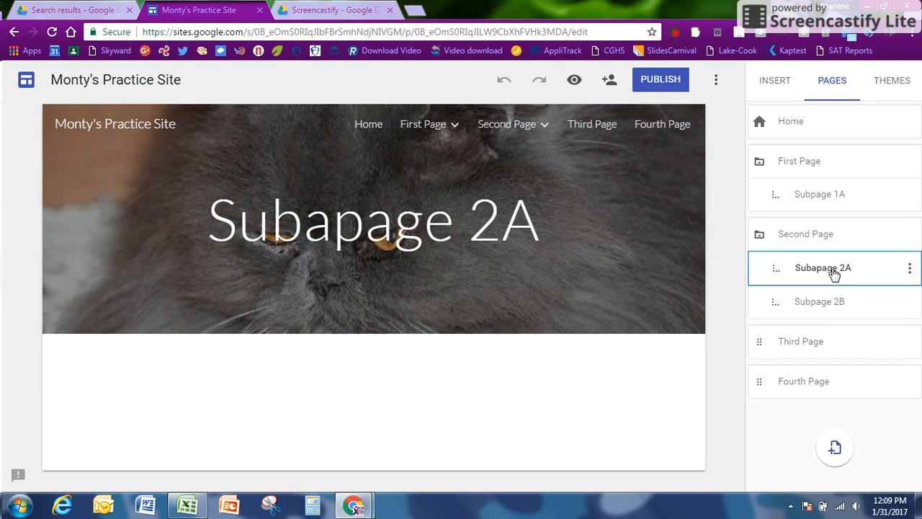
click(827, 302)
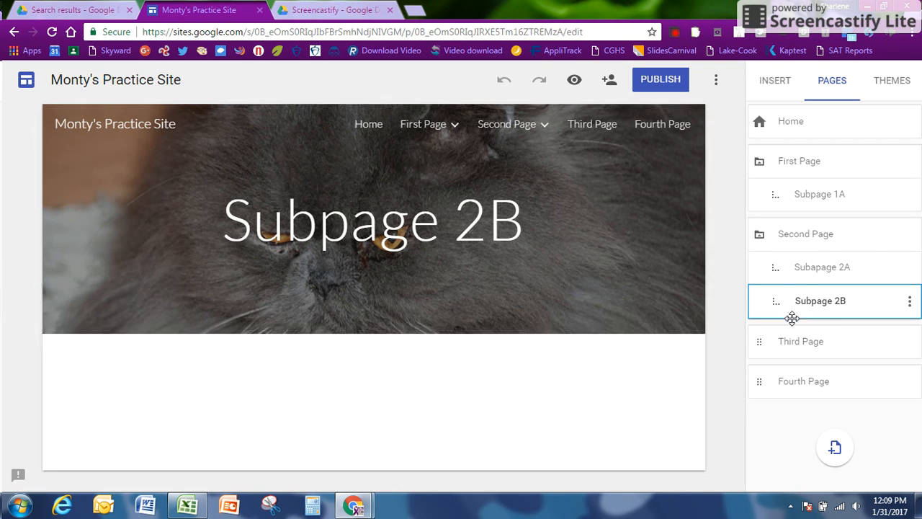
click(851, 246)
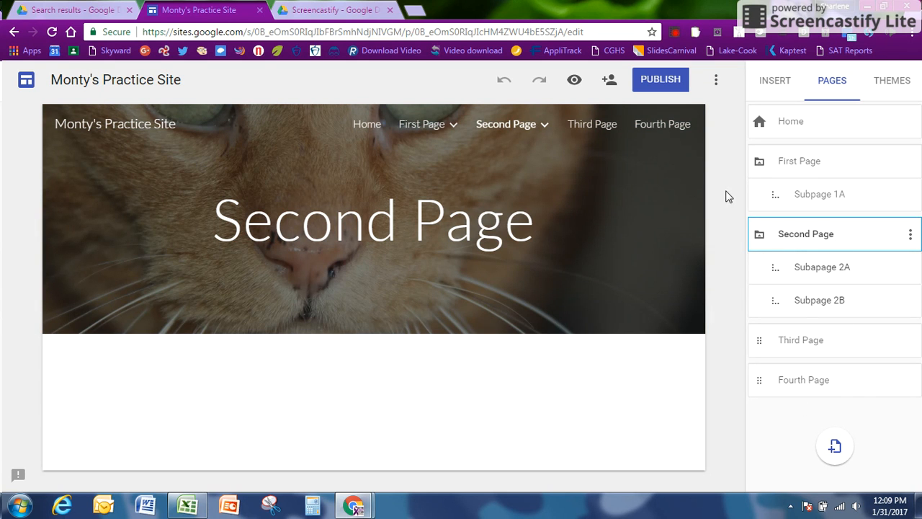
mouse_move(664, 239)
click(844, 385)
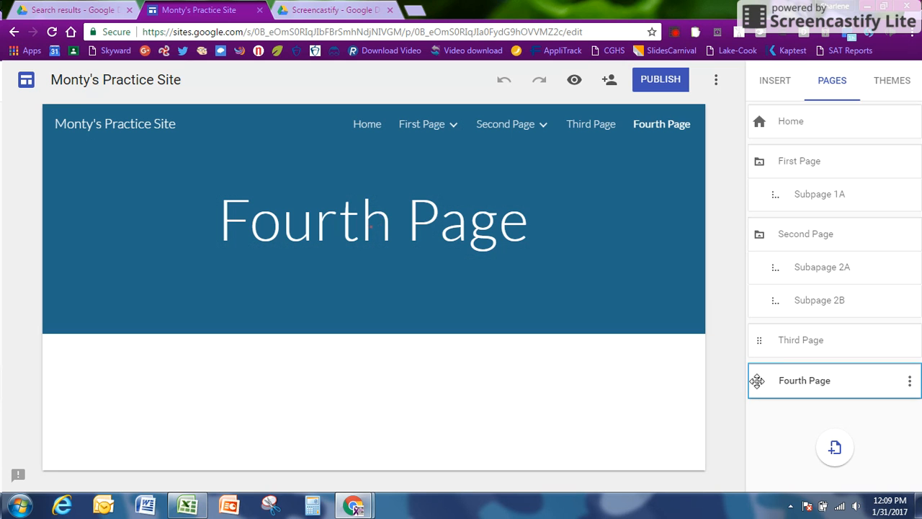
click(805, 271)
click(810, 304)
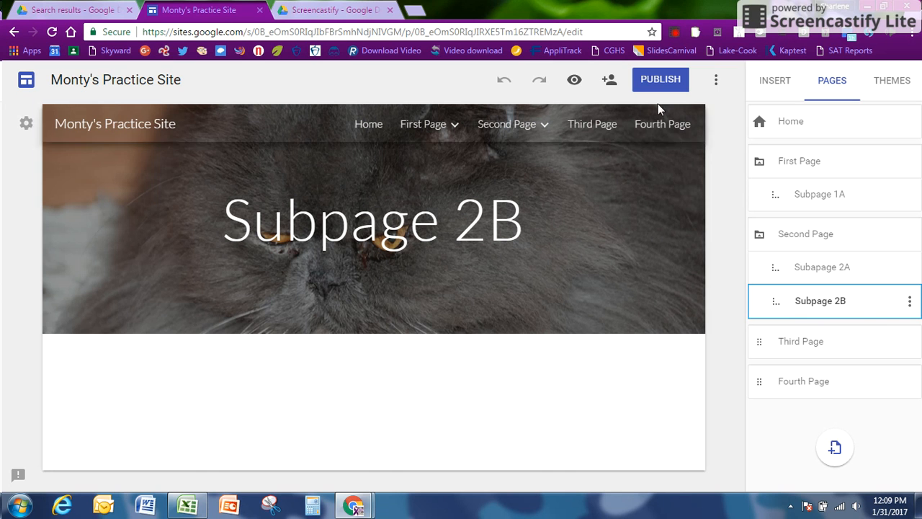
- Preview the site, go to its Home page, check the sub page menus of First Page and Second Page, and exit the preview
click(567, 83)
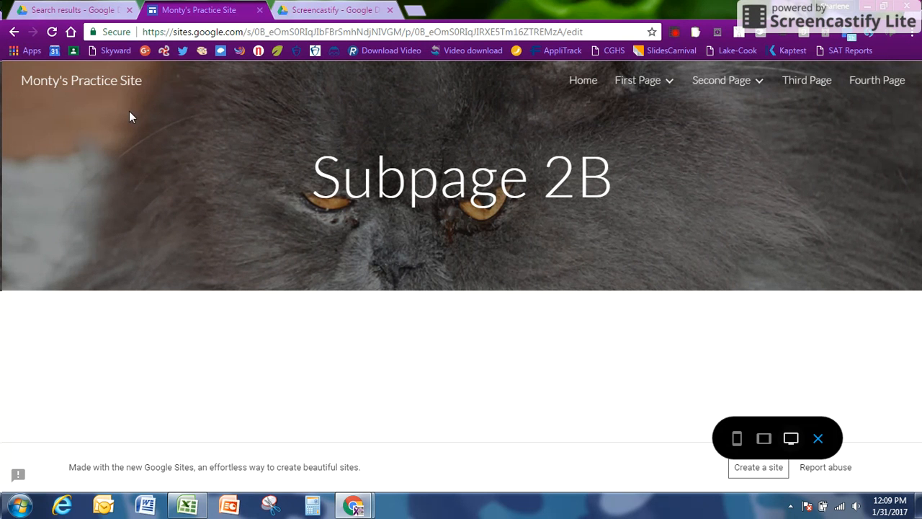
click(587, 80)
mouse_move(616, 97)
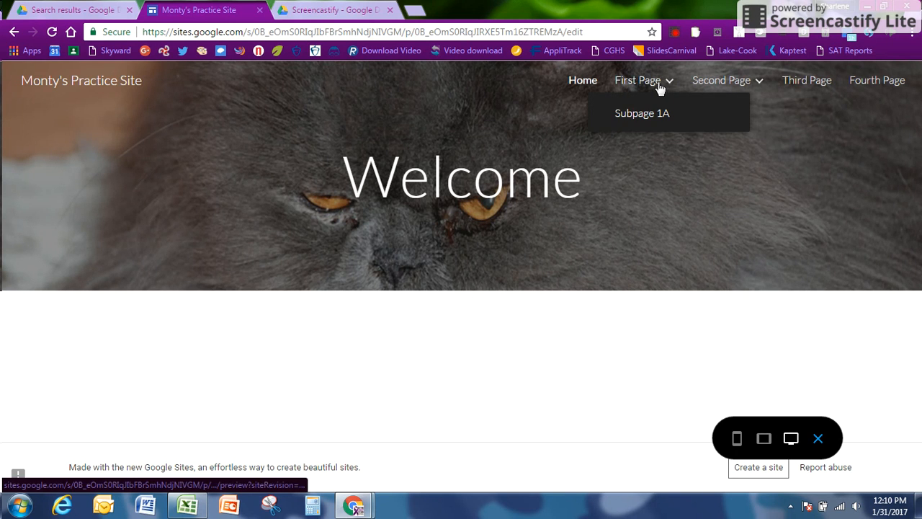
mouse_move(723, 85)
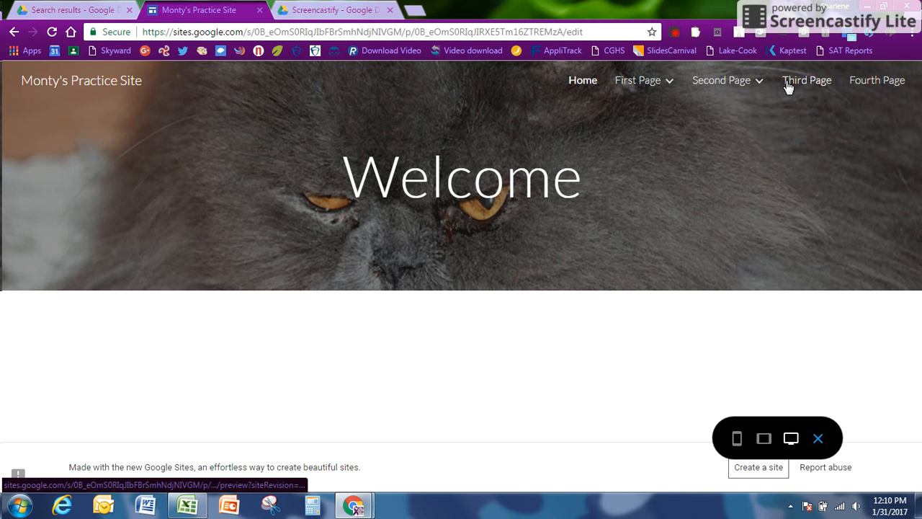
mouse_move(653, 88)
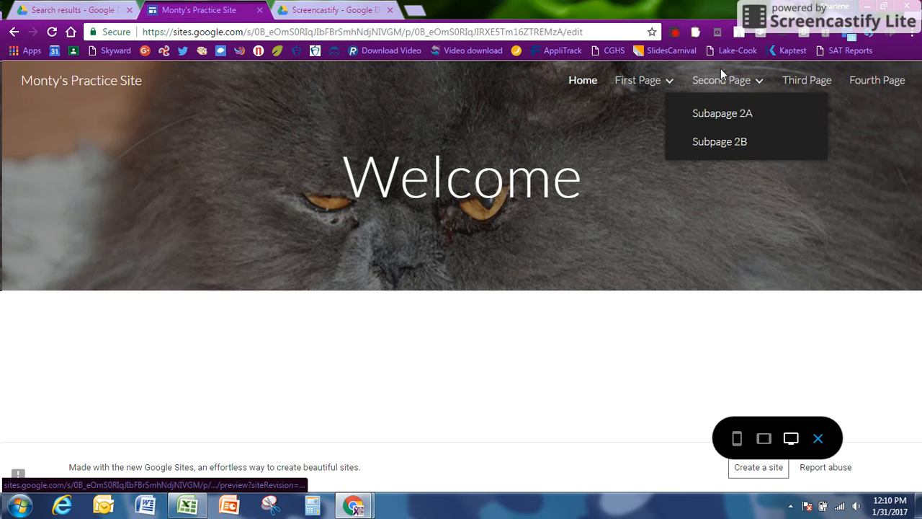
click(819, 438)
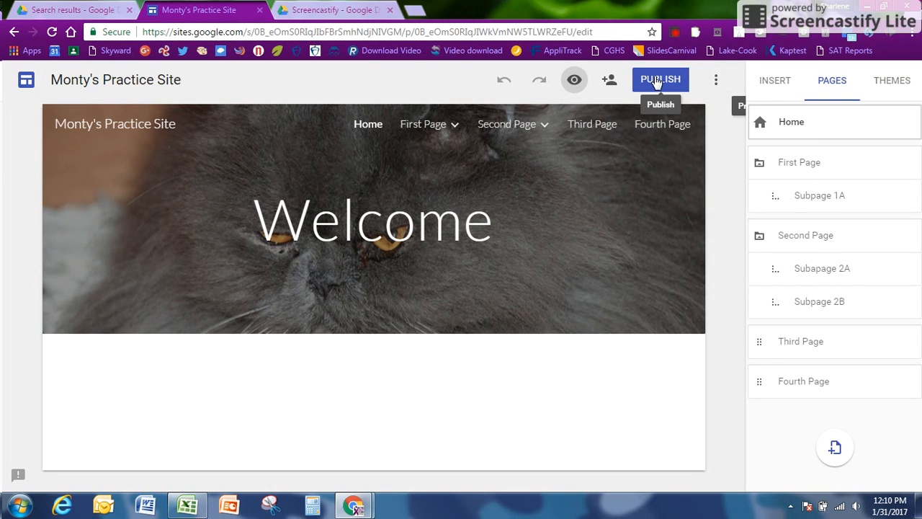
click(673, 34)
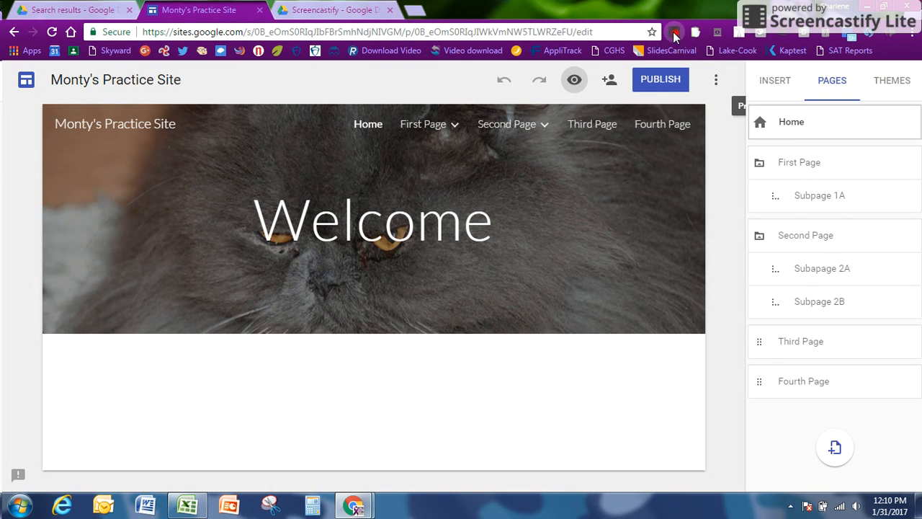